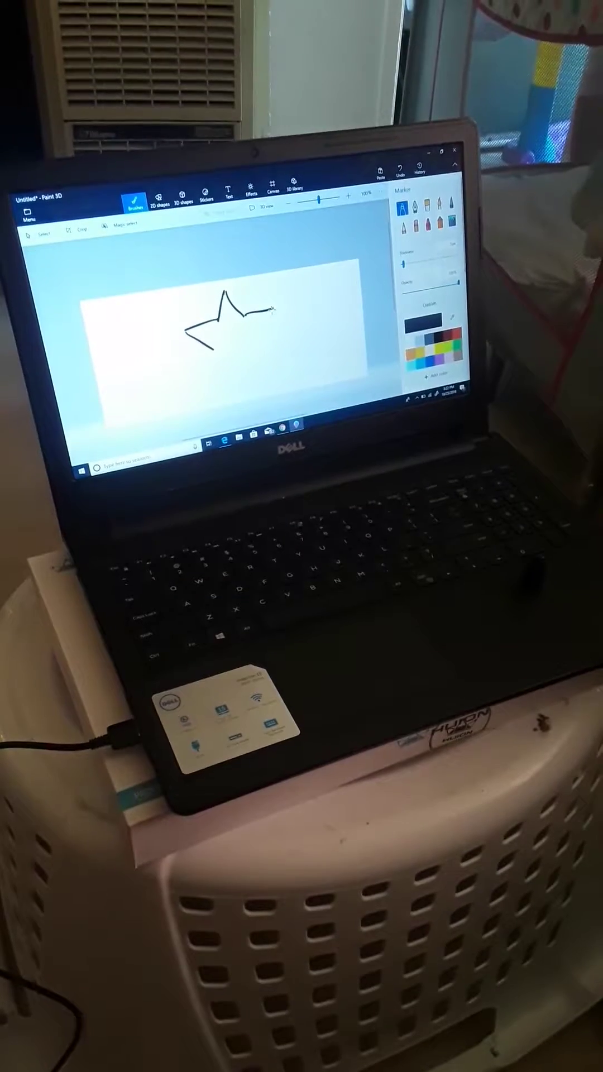
- Draw the star's lower-left leg downward with the black marker
left_click_drag(211, 344, 208, 377)
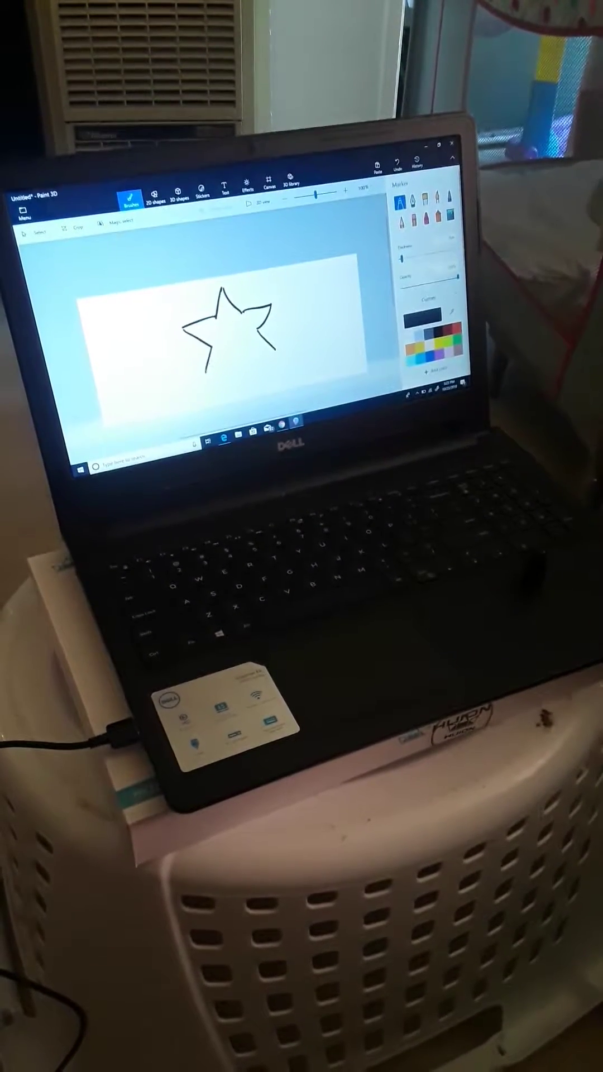